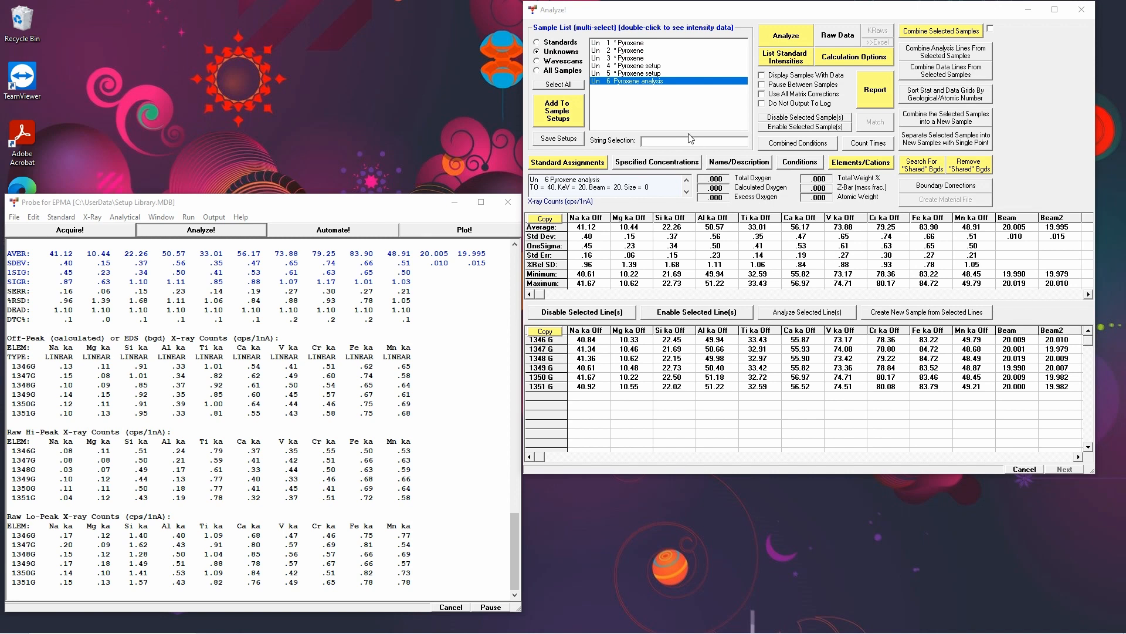
Review the standard and interference assignments of the Pyroxene analysis sample
click(601, 163)
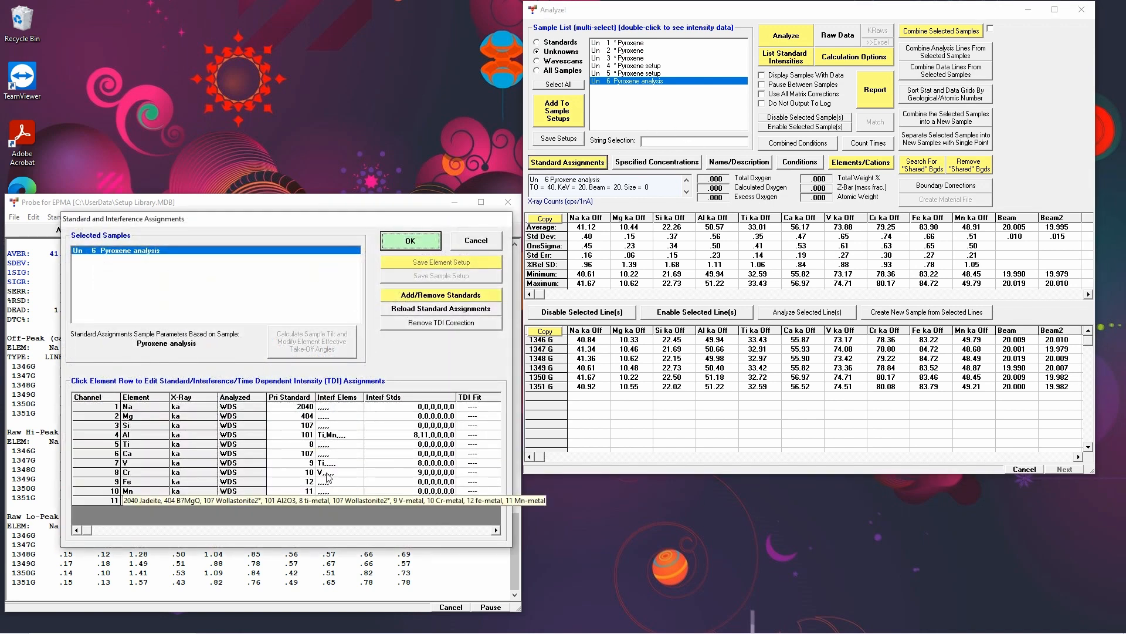
click(474, 240)
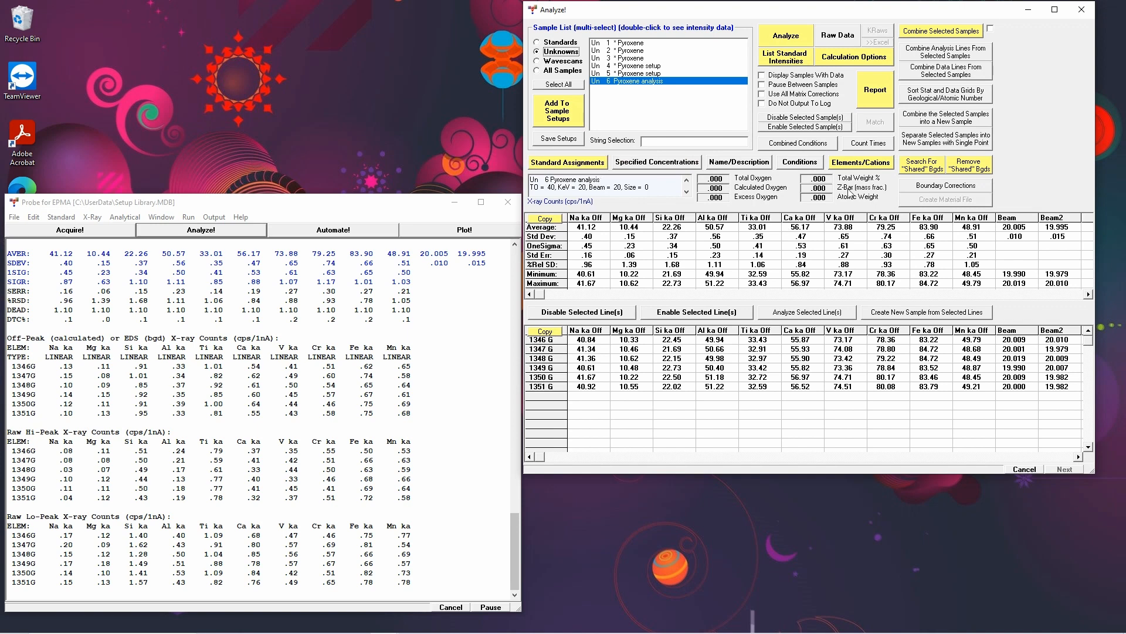
Save the Si ka spectrometer 2 TAP setup of the Pyroxene analysis sample to the SETUP.MDB element setup database
click(855, 166)
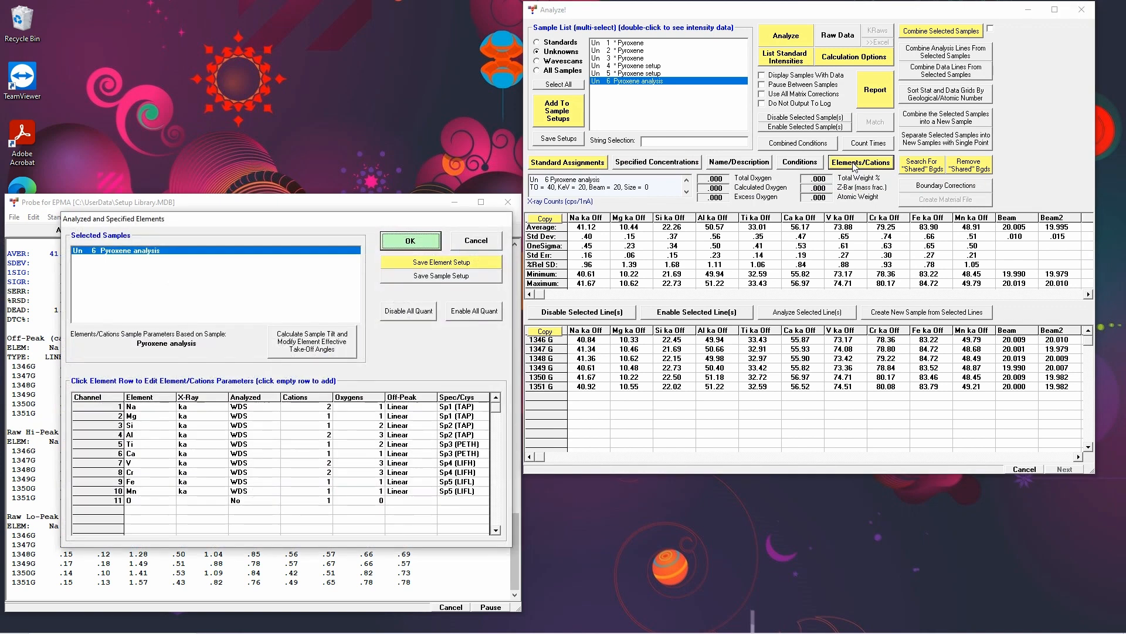
drag(409, 221, 411, 50)
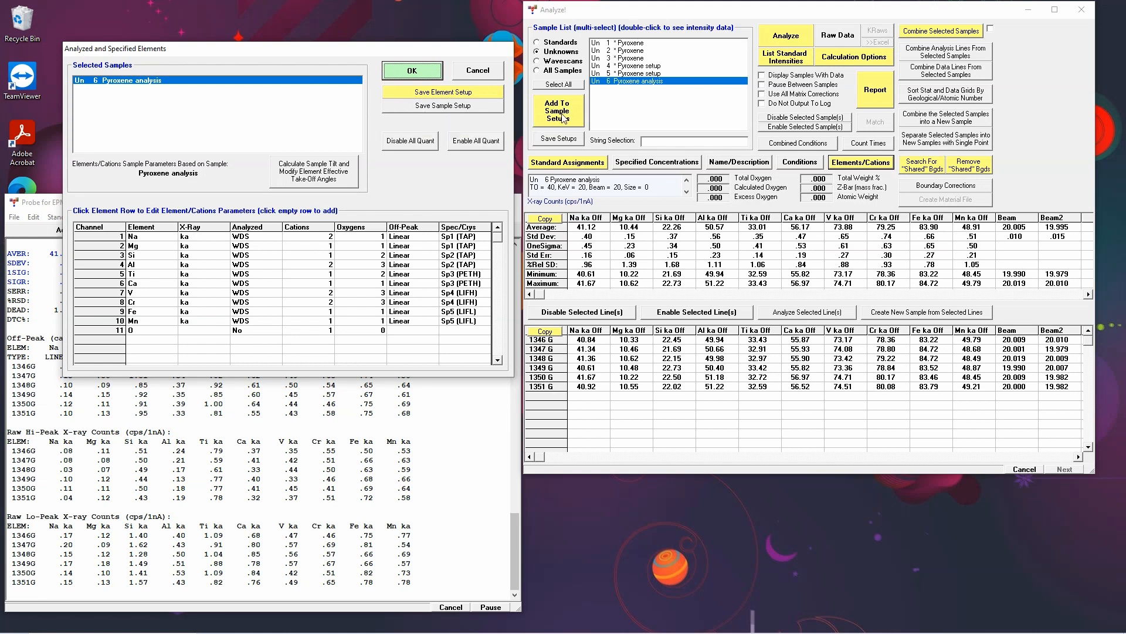
click(424, 94)
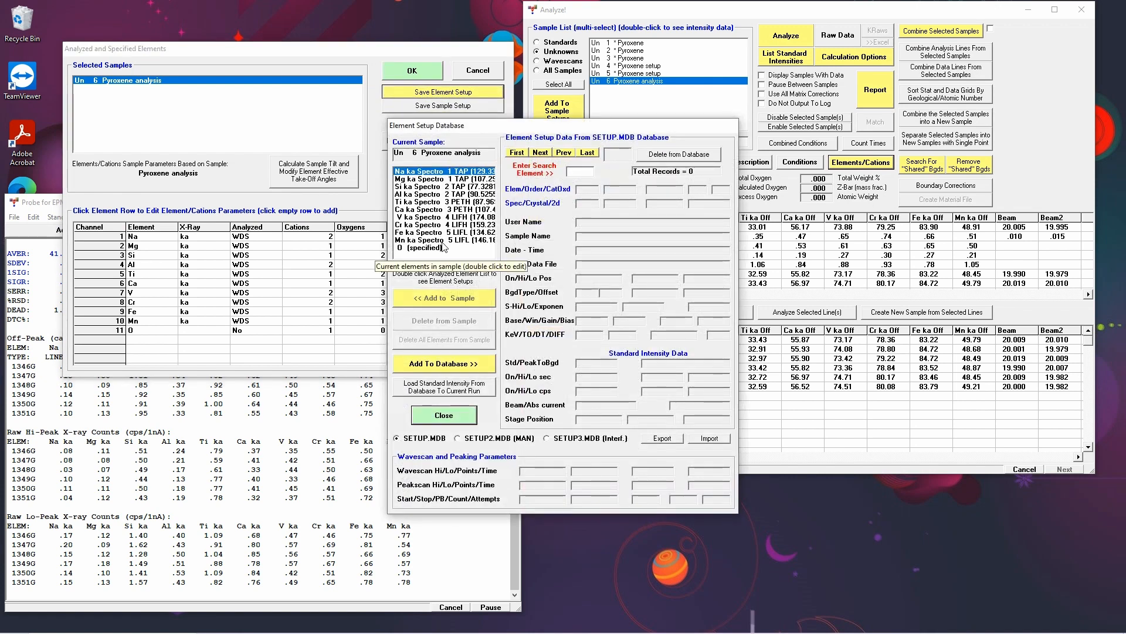
click(414, 187)
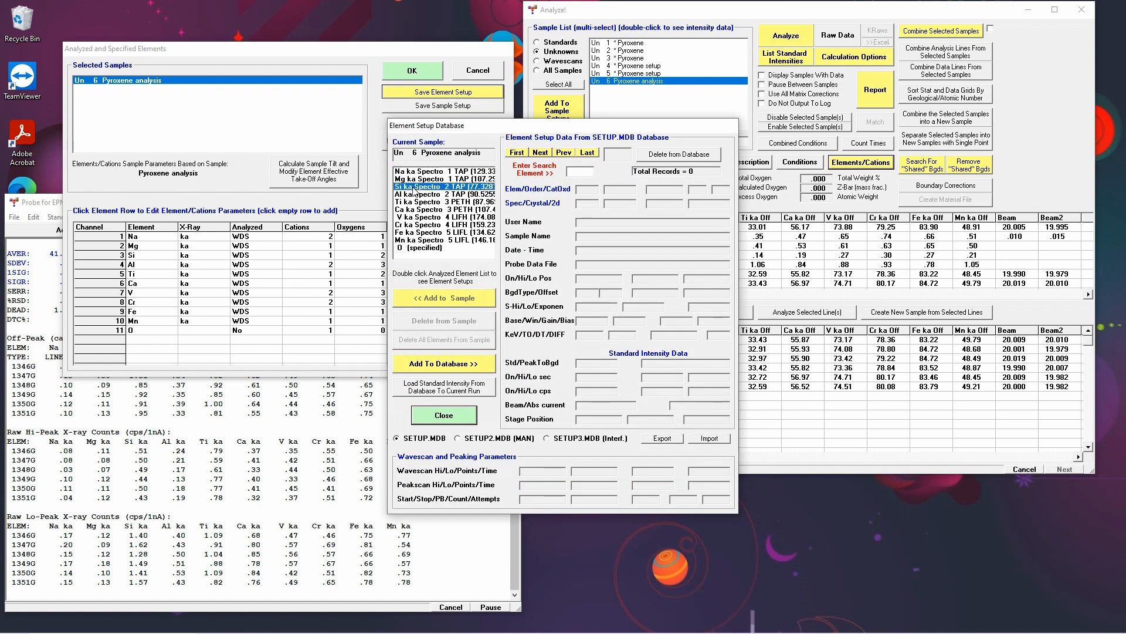
click(449, 365)
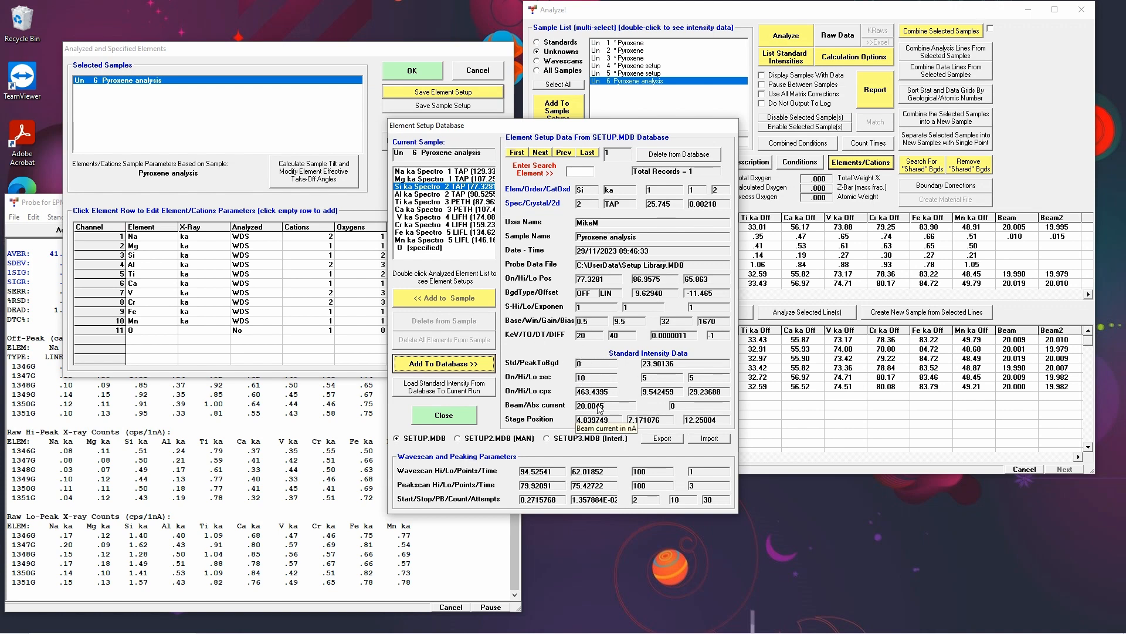
click(444, 415)
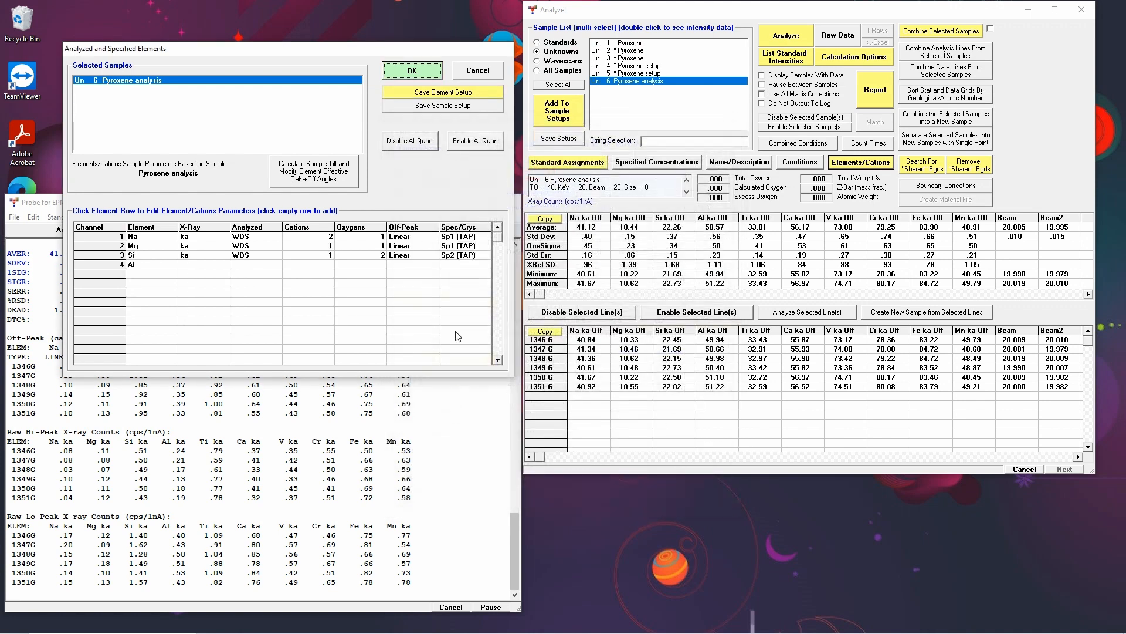
click(422, 71)
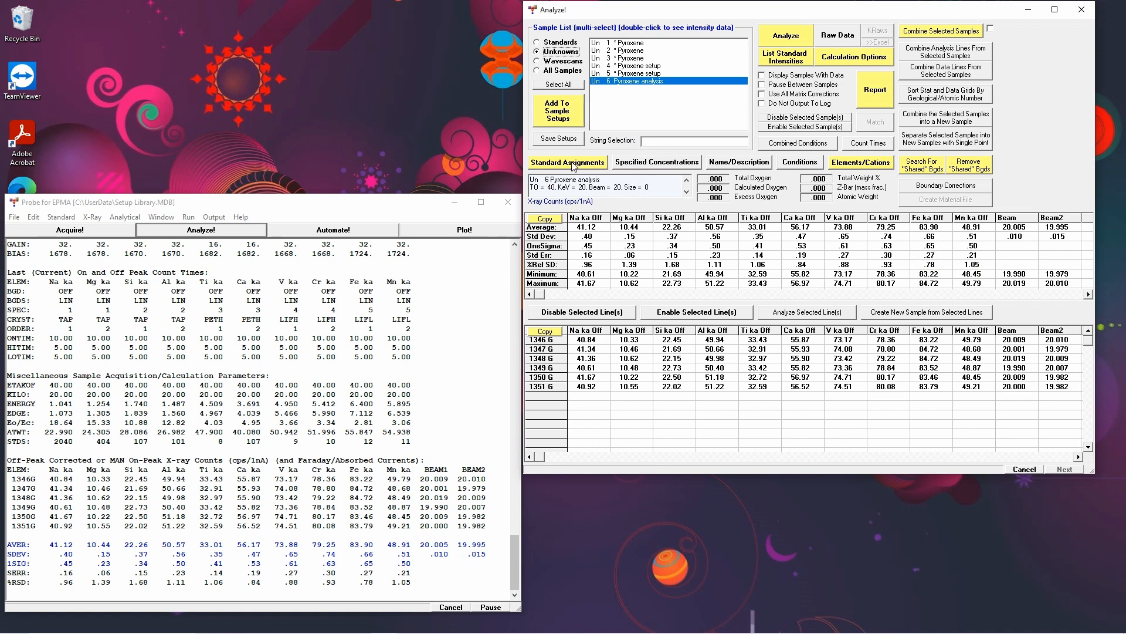
View the stored element setups available for a new halite standard sample, and leave without creating the sample
click(91, 232)
click(50, 135)
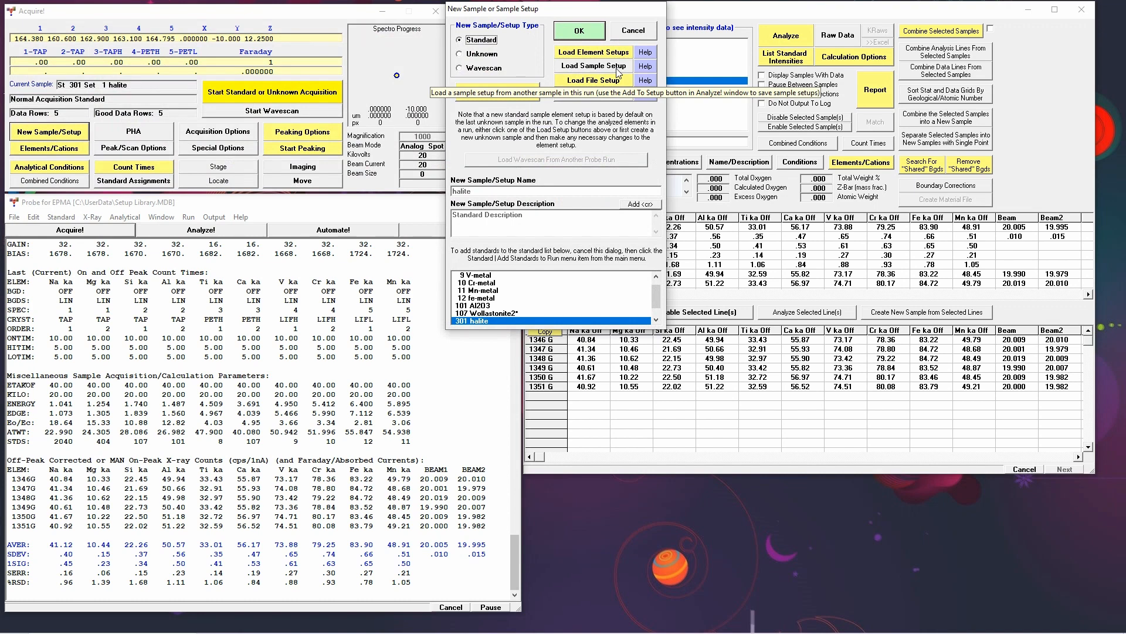
click(592, 53)
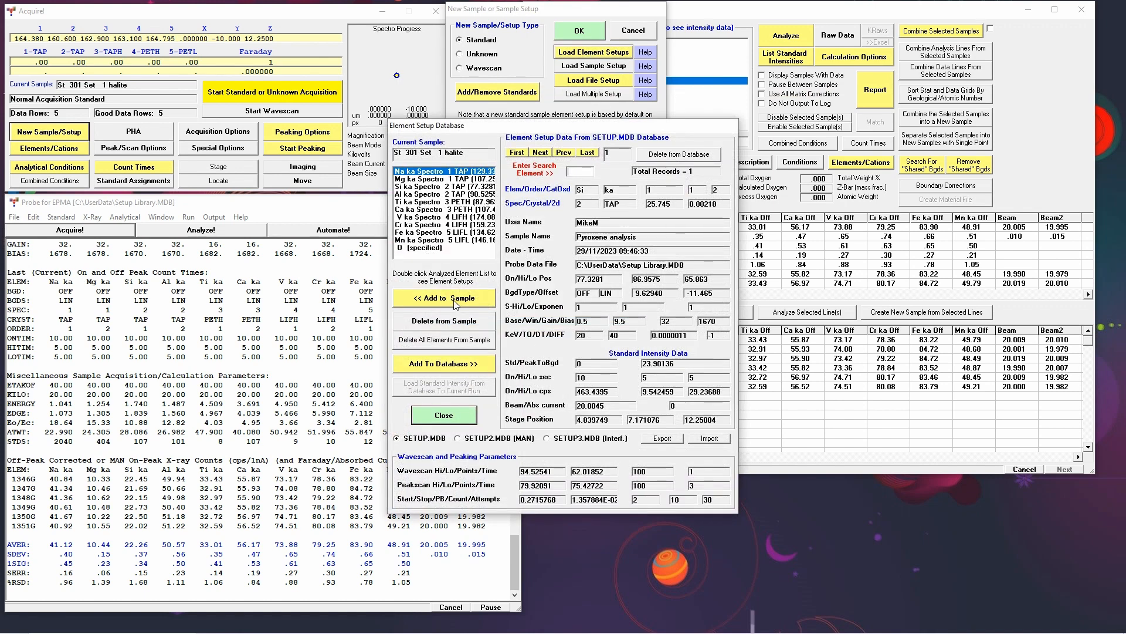
click(441, 414)
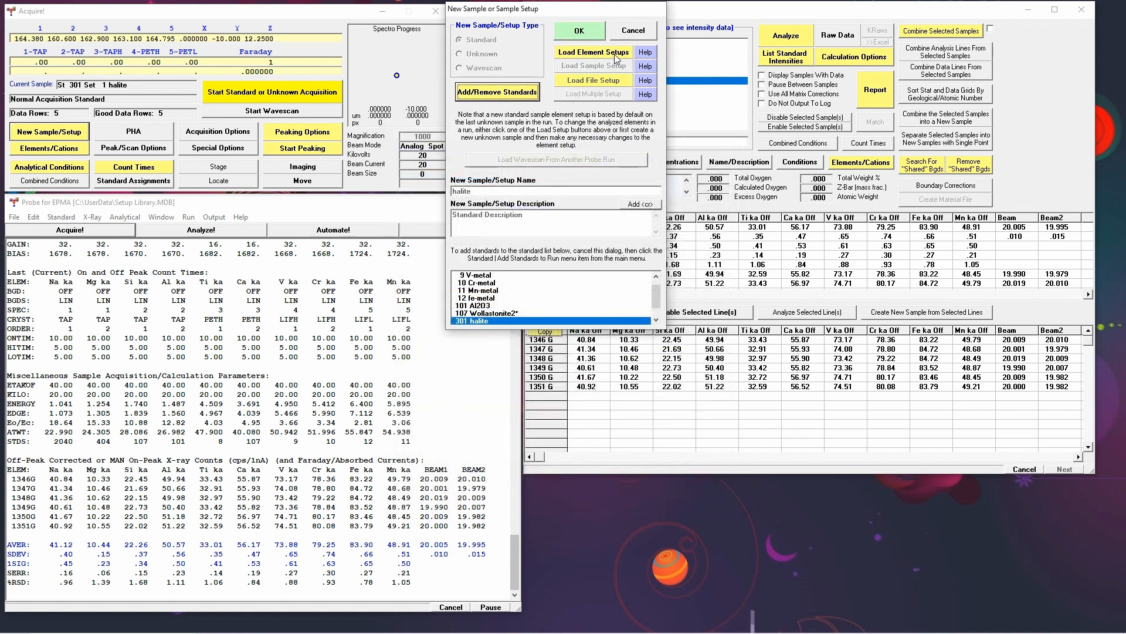
click(632, 33)
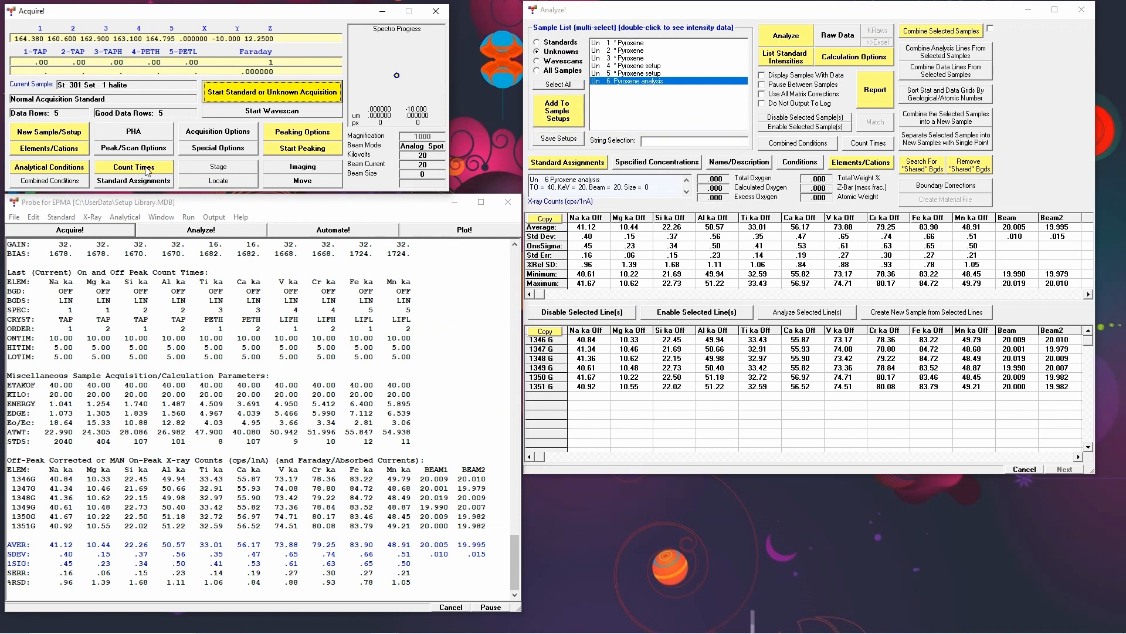
Close the Setup Library.MDB probe database
click(13, 217)
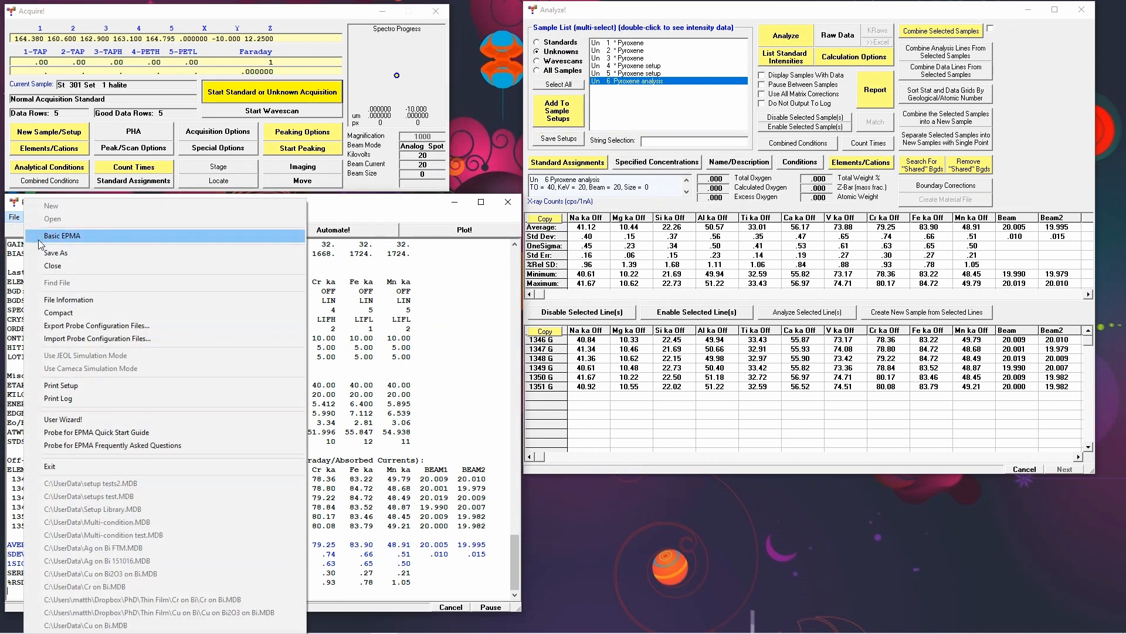
click(45, 267)
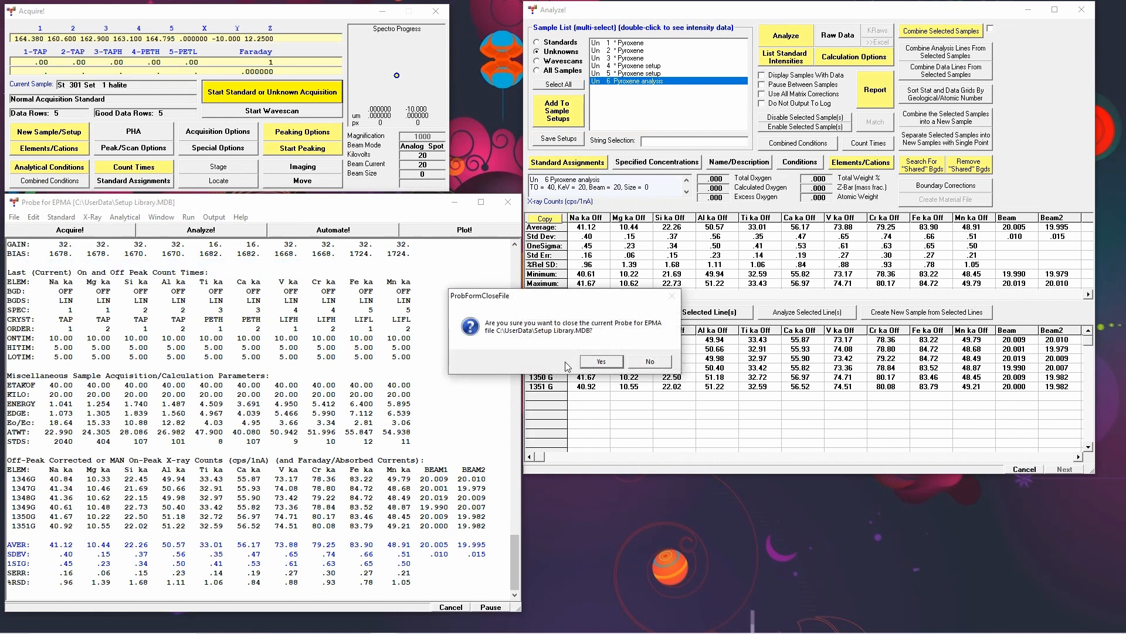
click(616, 366)
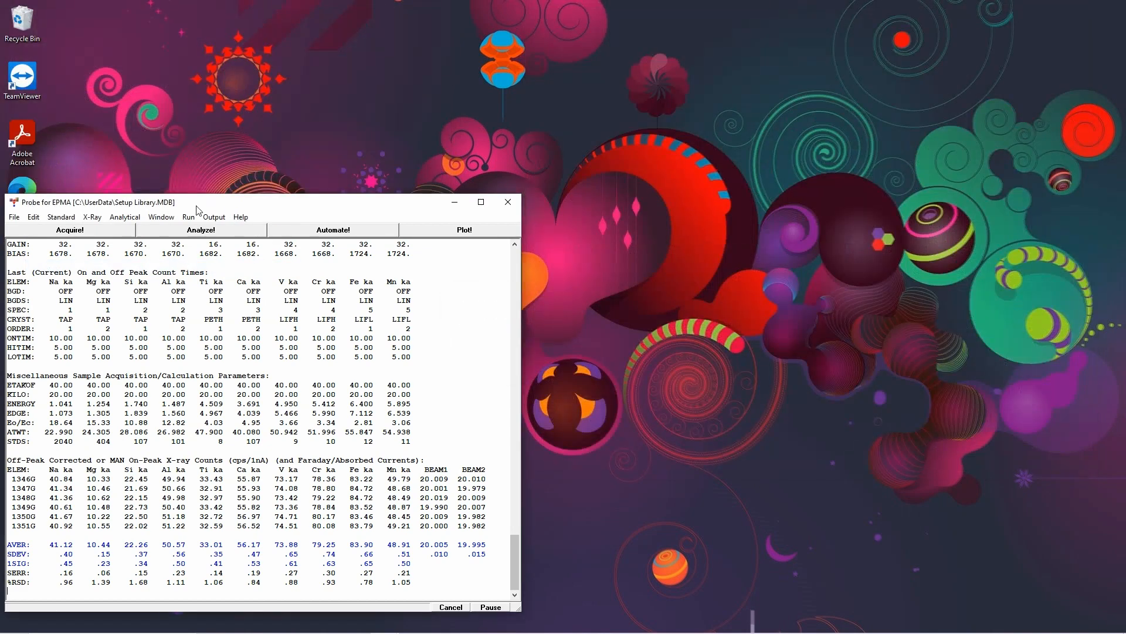
Create a new probe database named "example database" in the UserData folder, accepting the default file information
click(13, 217)
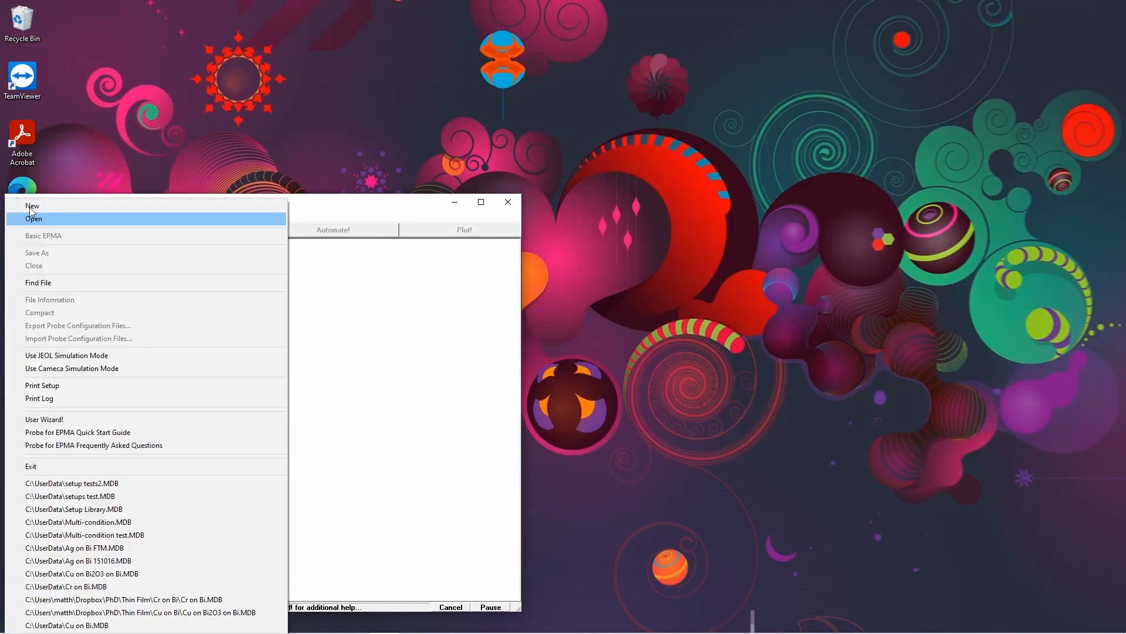
click(35, 205)
text(example database)
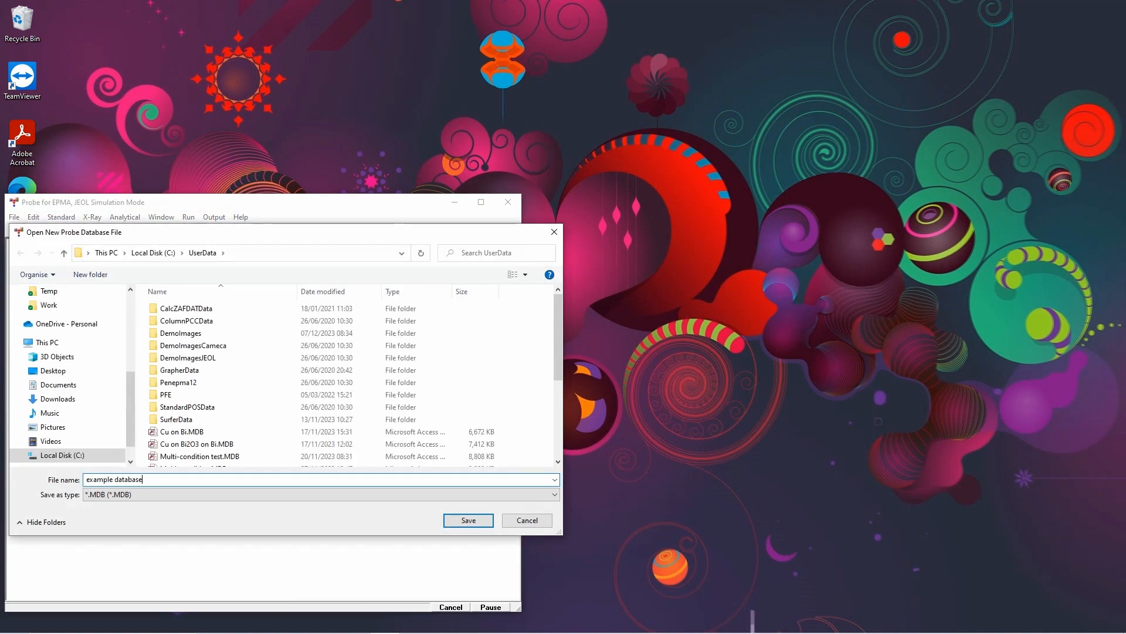
click(484, 521)
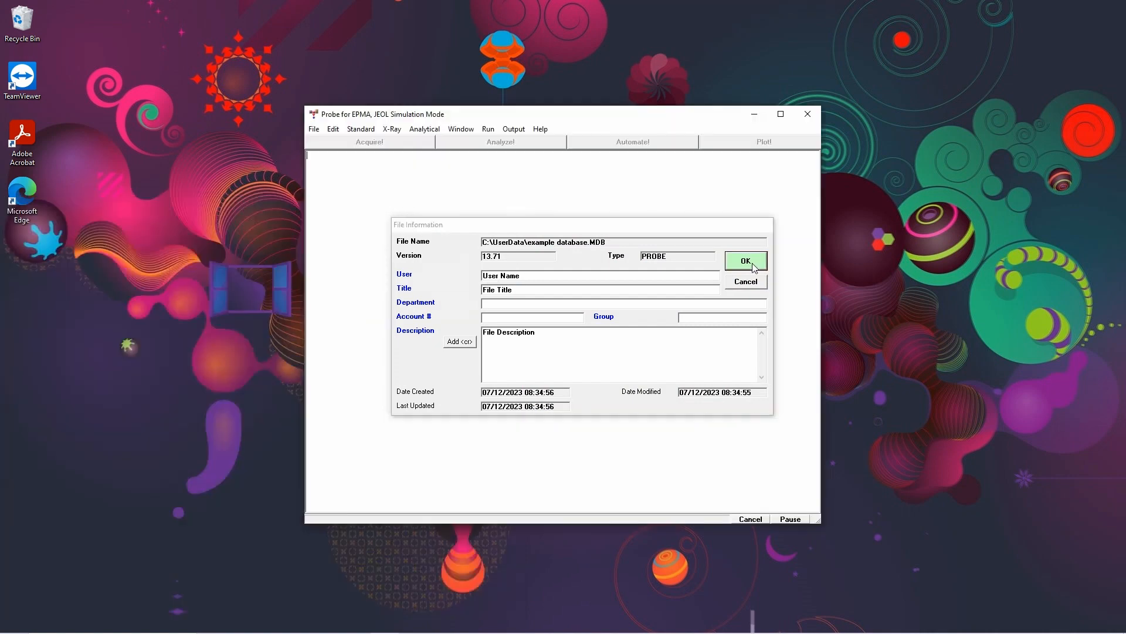
click(746, 261)
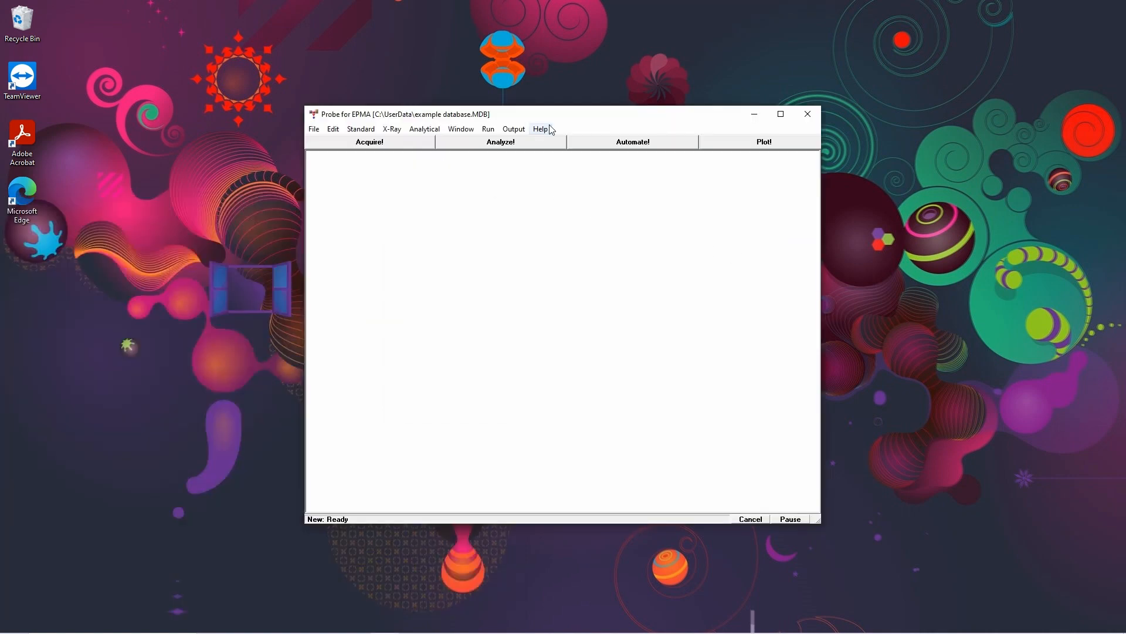
Open the acquisition window for the new database and arrange it above the main log window
drag(565, 115, 265, 213)
click(77, 243)
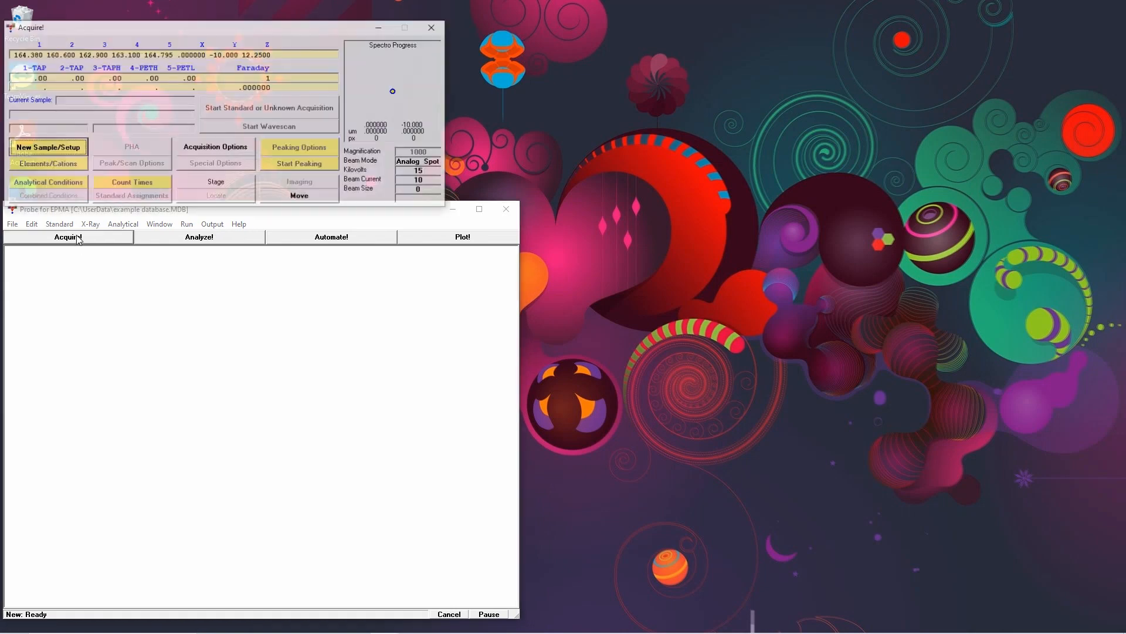
drag(186, 31, 190, 18)
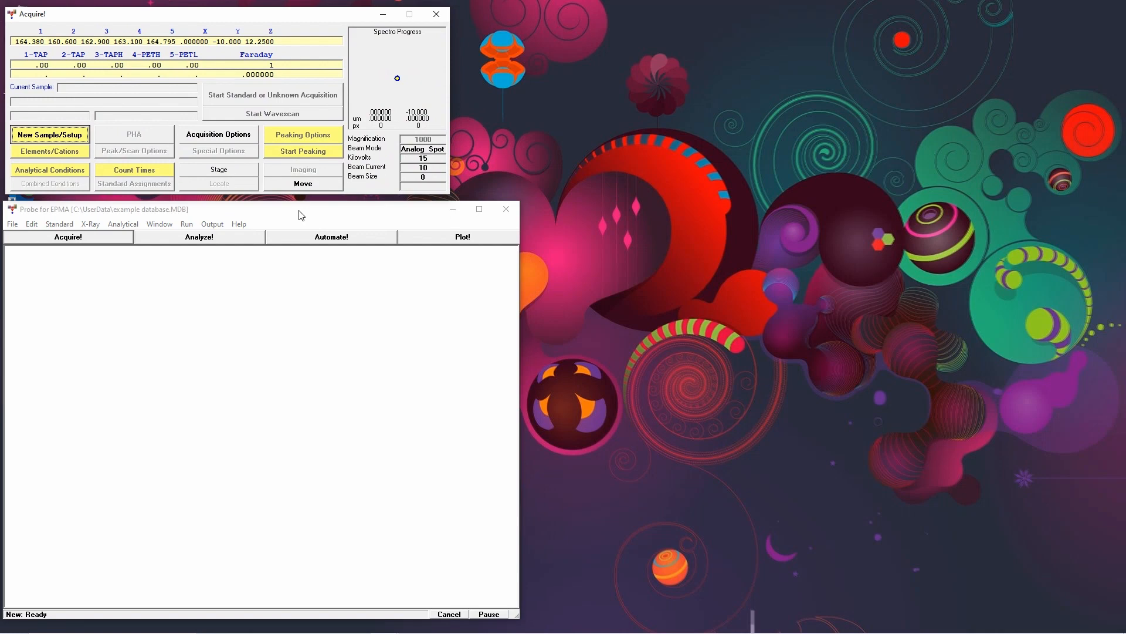
Create an unknown sample from the Pyroxene analysis file setup in Setup Library.MDB, without loading its standard intensity data
click(61, 139)
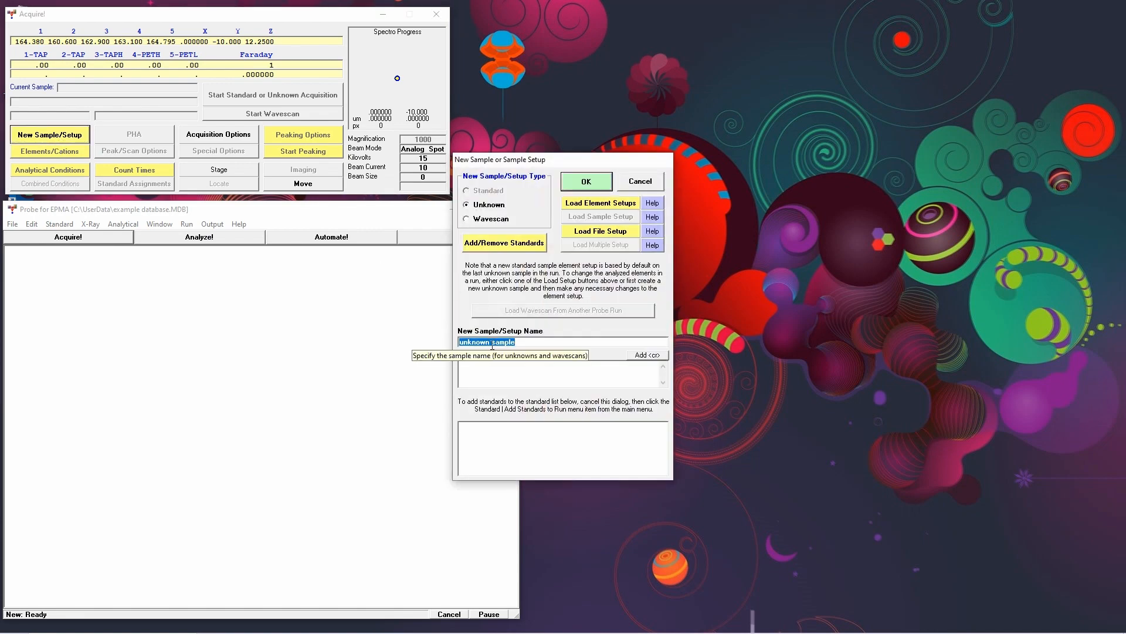
click(594, 233)
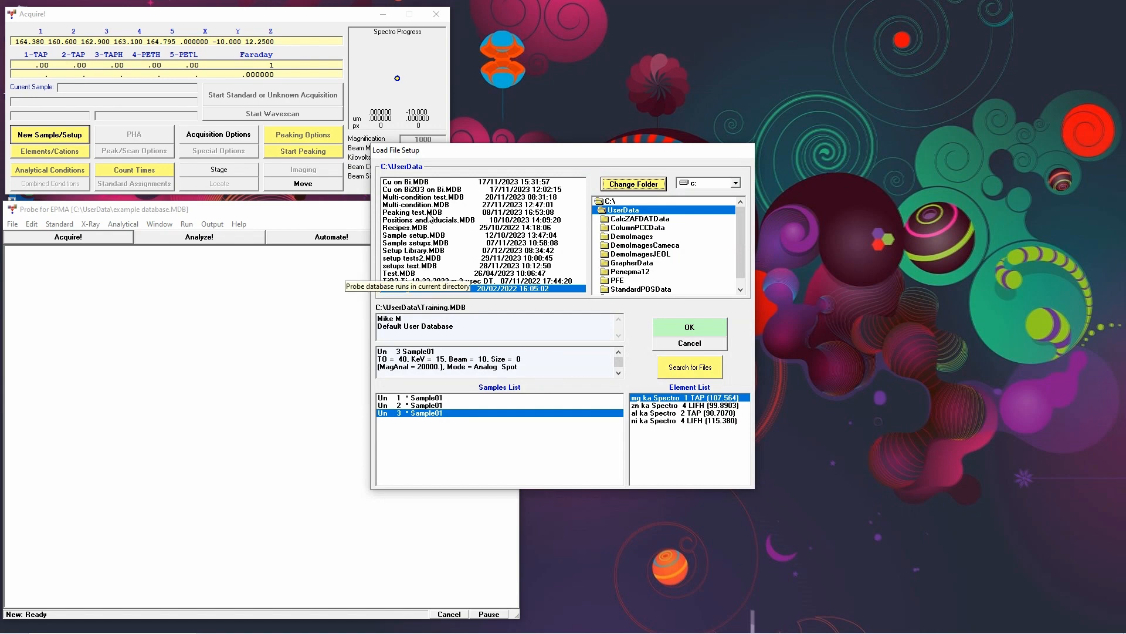
click(414, 251)
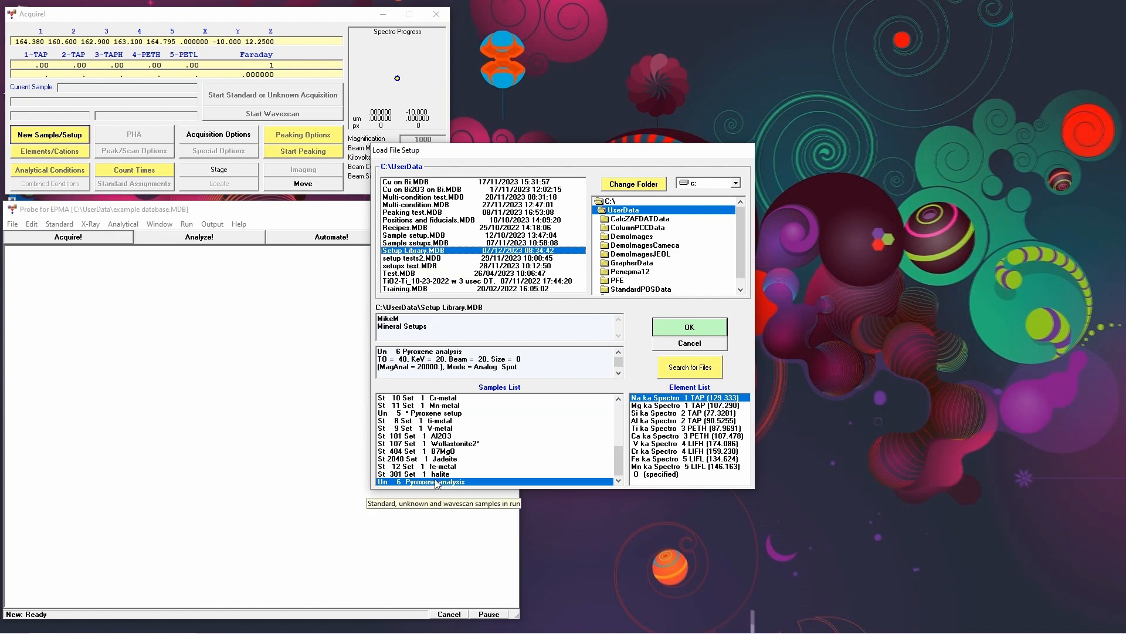
click(689, 327)
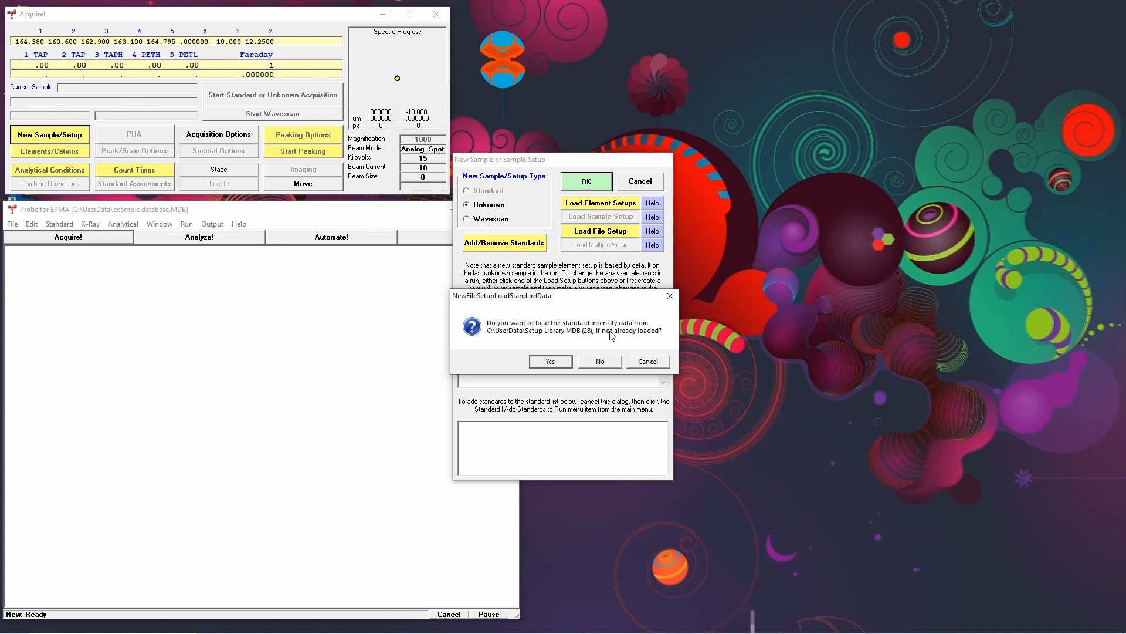
click(600, 361)
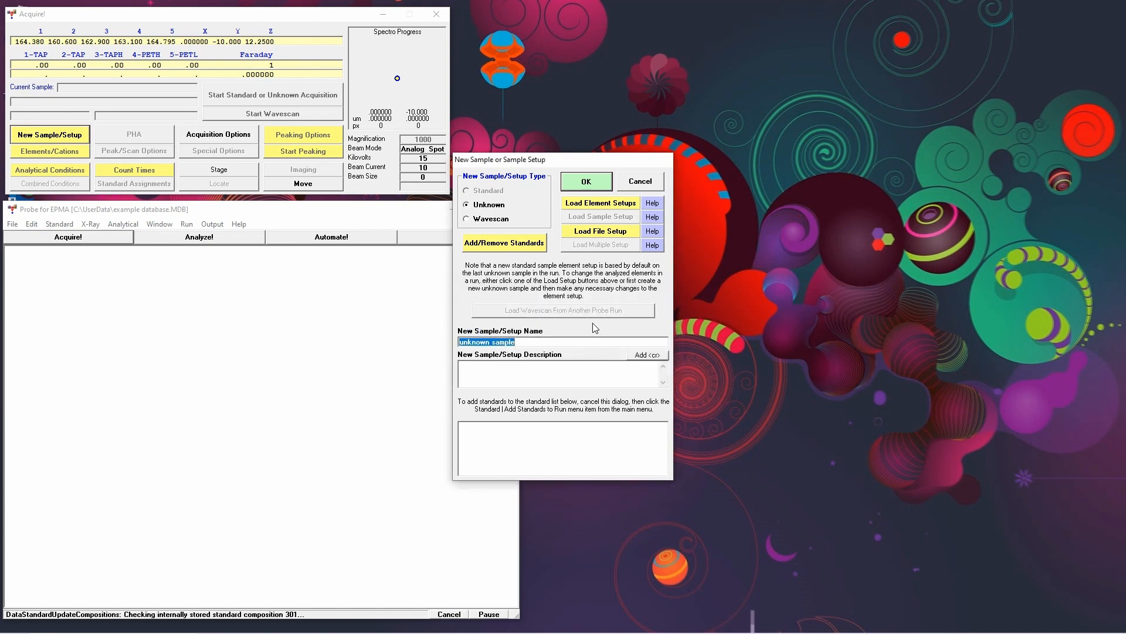
click(585, 182)
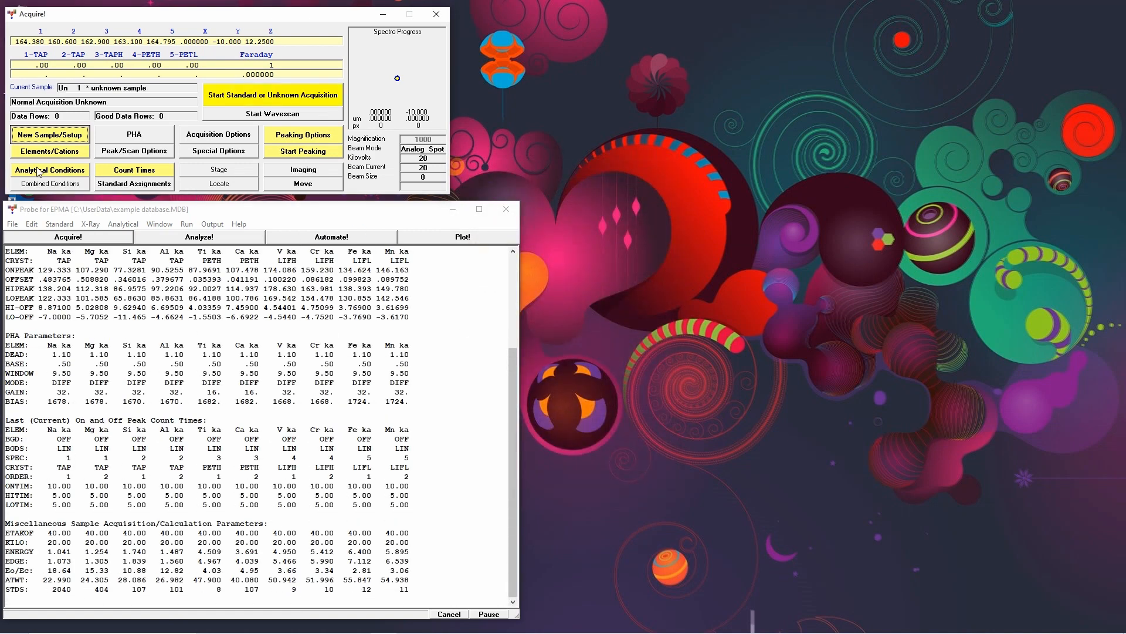
Review the new unknown sample's acquired elements, analytical conditions, and standard and interference assignments
click(52, 152)
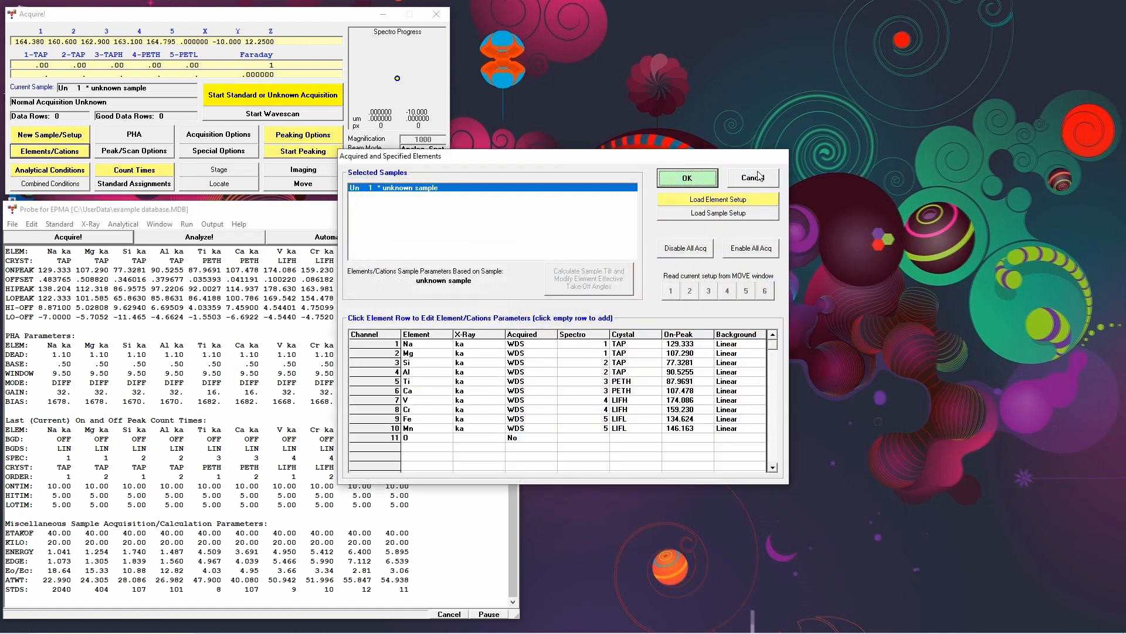
click(703, 183)
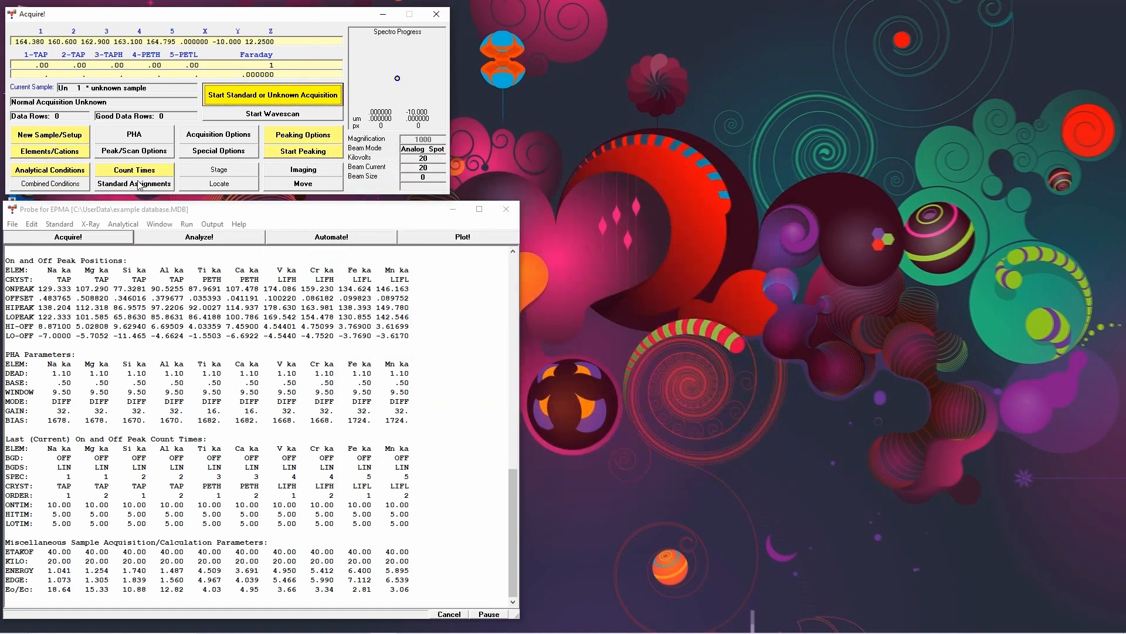
click(68, 171)
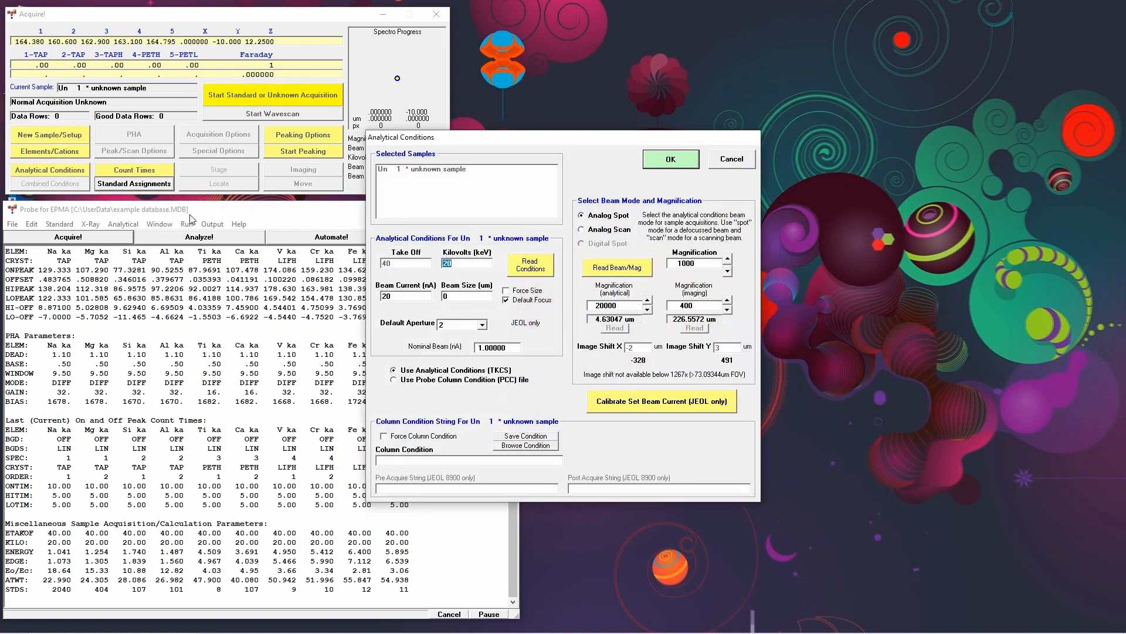
click(740, 162)
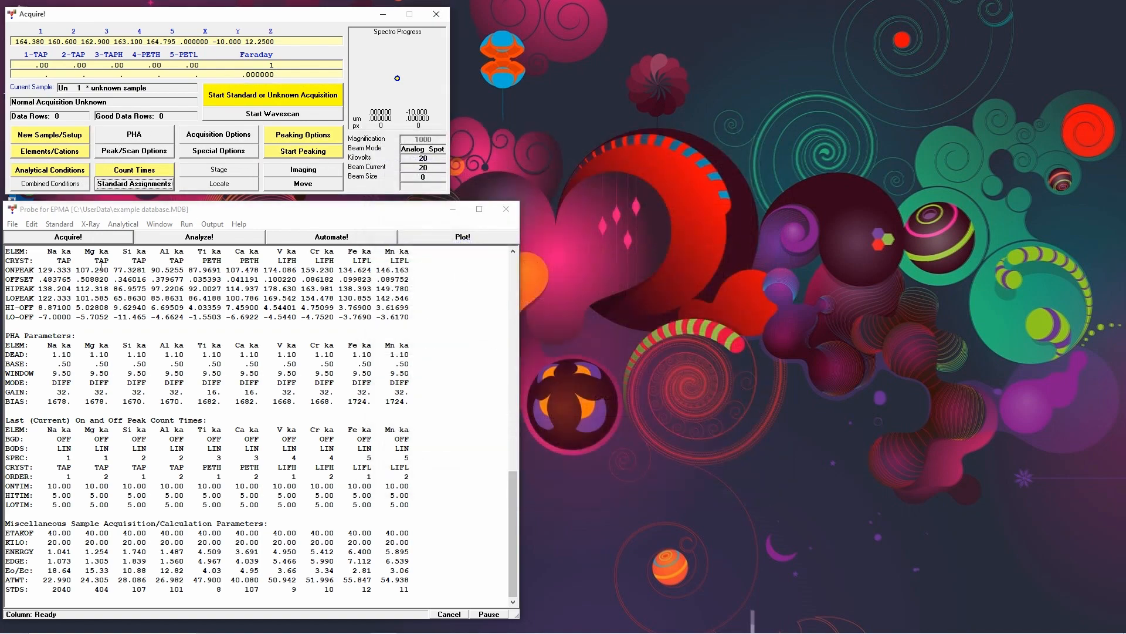
click(147, 185)
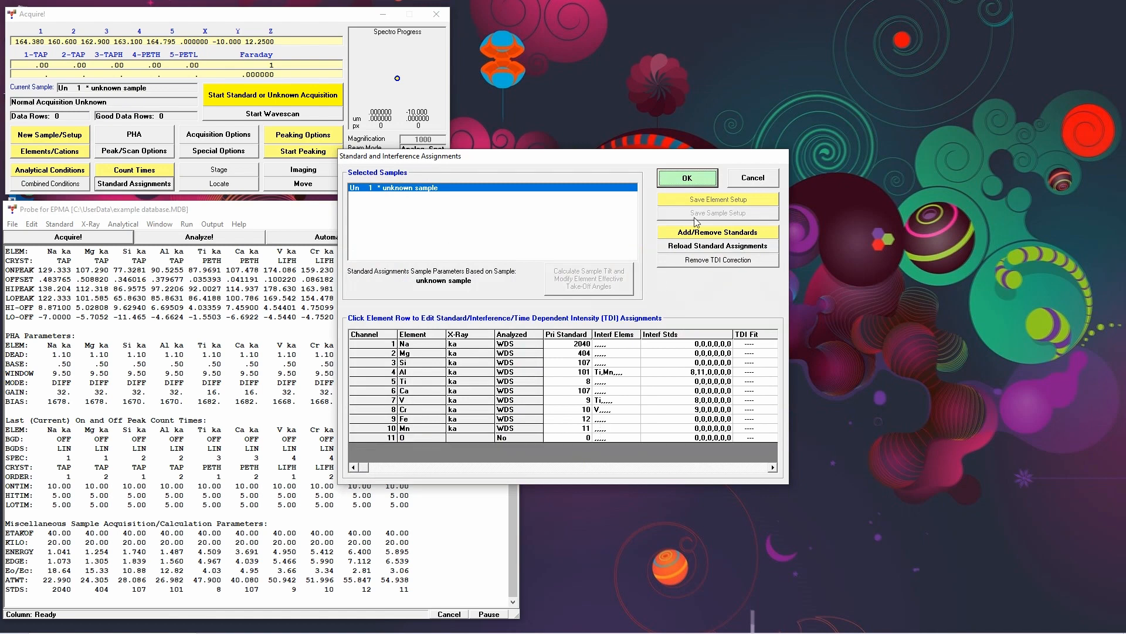
click(702, 184)
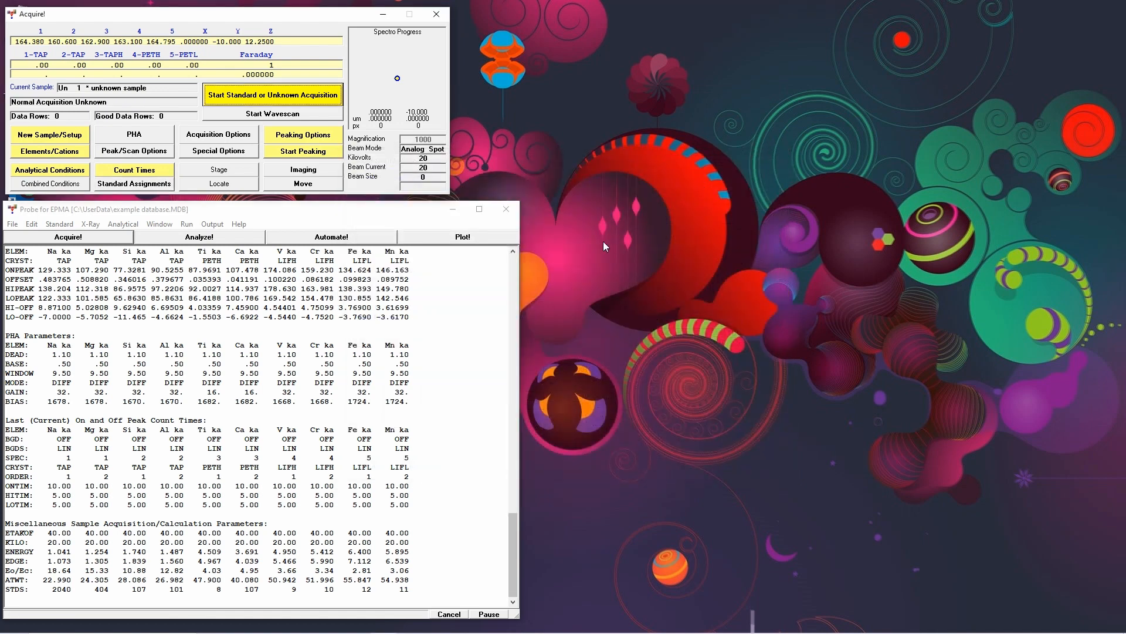